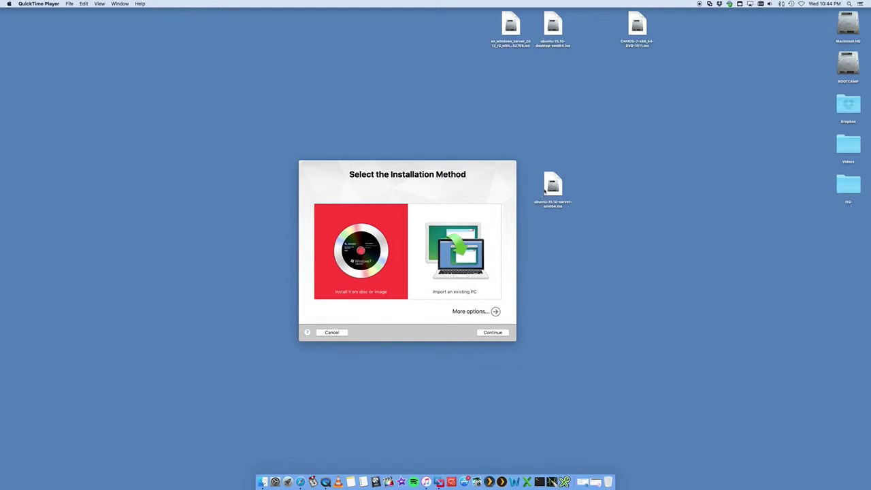
Step: Bring the new-VM installer dialog forward and continue with installing from a disc or image
left_click(550, 188)
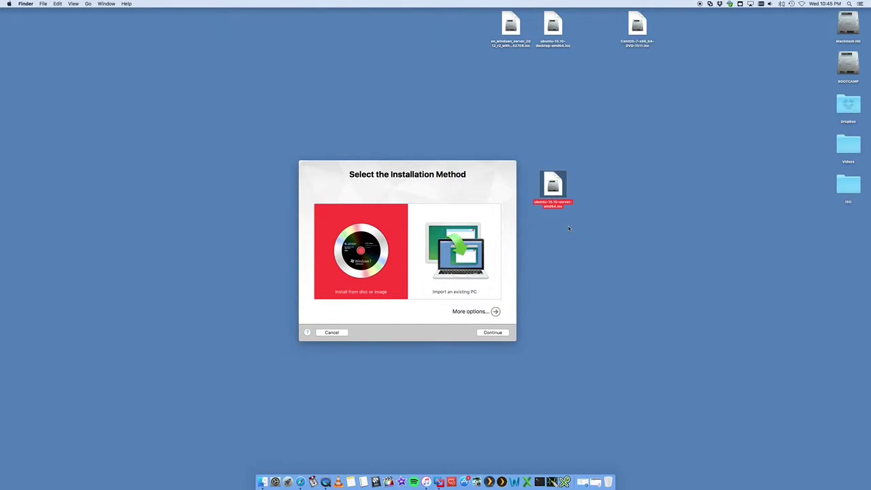
left_click(584, 240)
mouse_move(583, 240)
left_mouse_down()
mouse_move(540, 180)
mouse_move(576, 235)
left_mouse_up()
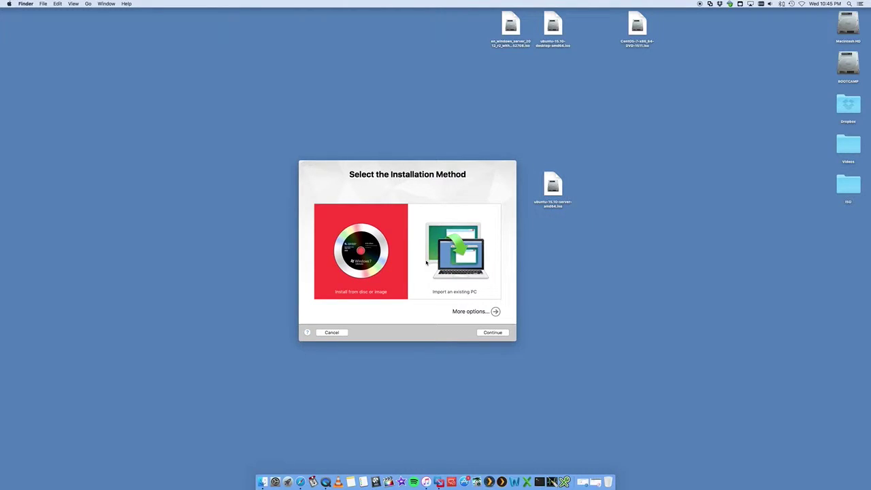
left_click(412, 181)
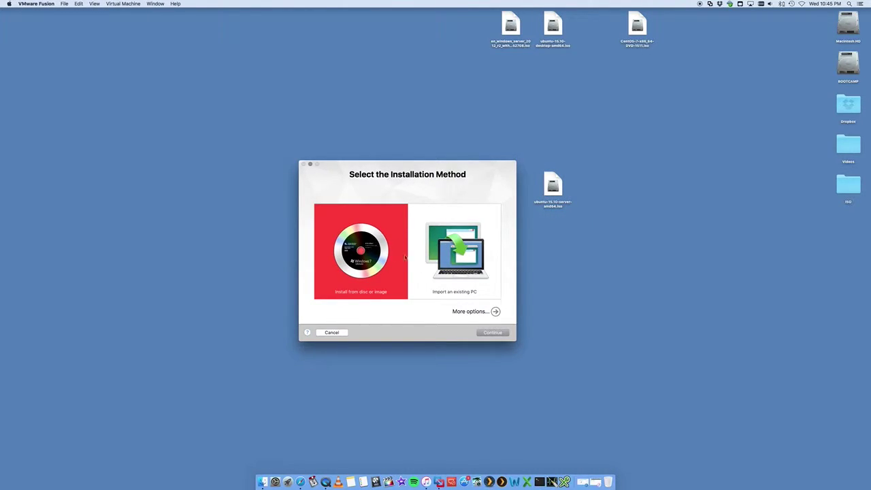
left_click_drag(430, 183, 435, 167)
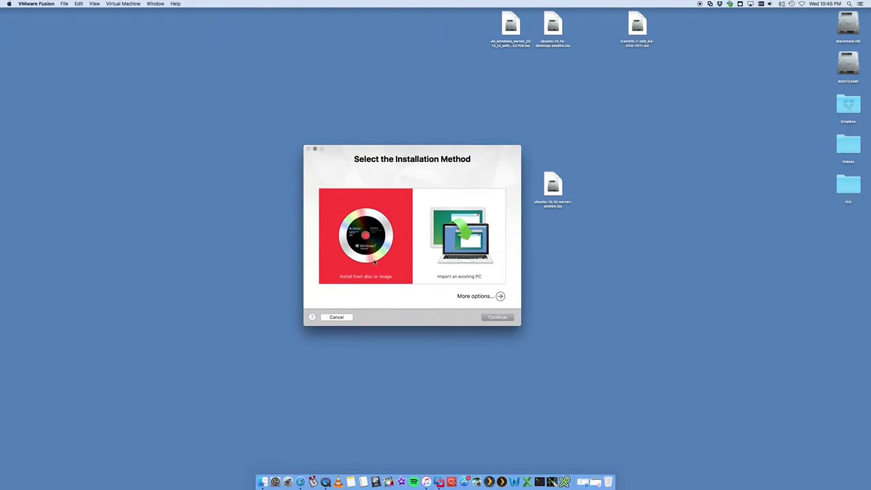
left_click(497, 317)
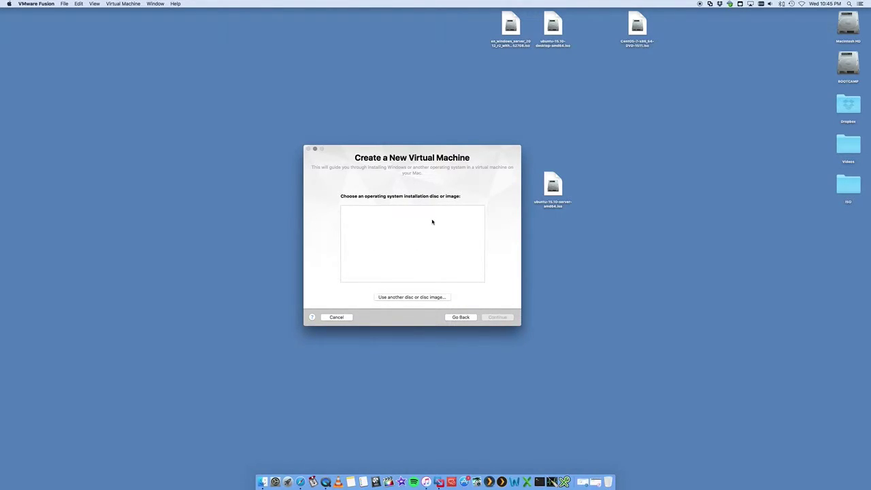
Step: Choose ubuntu-15.10-server-amd64.iso from the Desktop as the installation disc image
left_click(561, 202)
left_click(545, 193)
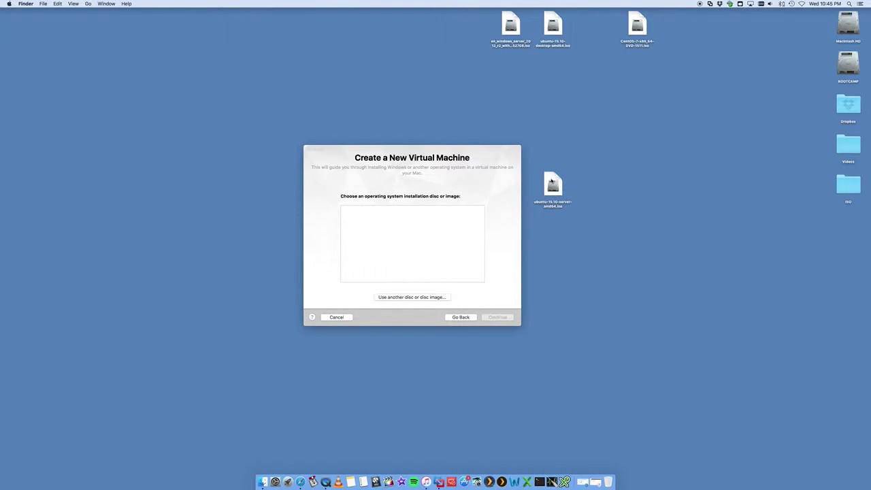
left_click(423, 297)
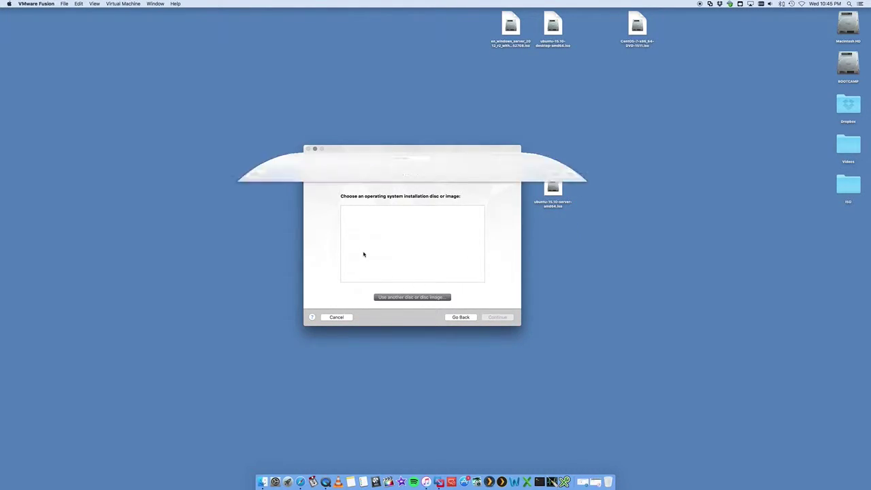
left_click(138, 211)
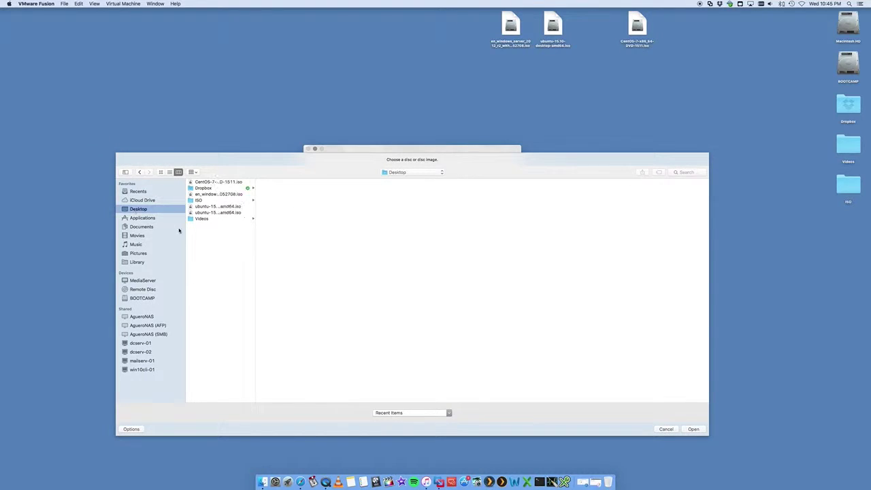
left_click_drag(255, 251, 327, 250)
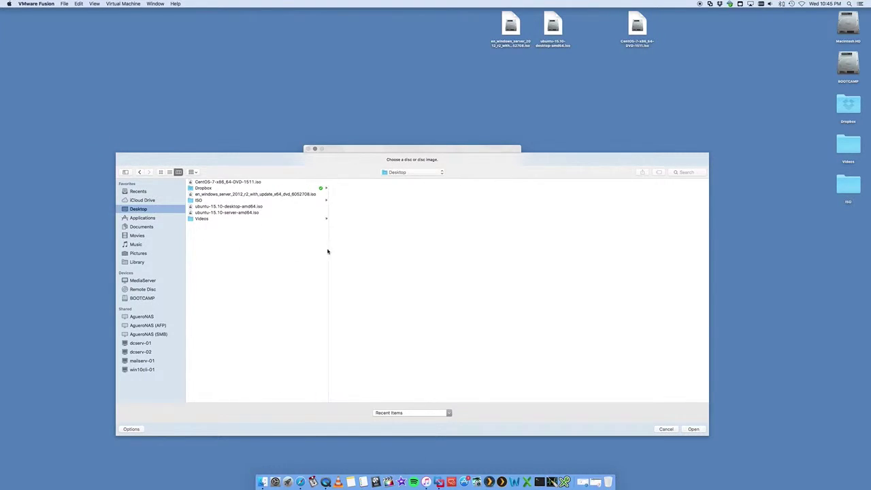
left_click(230, 212)
left_click(694, 429)
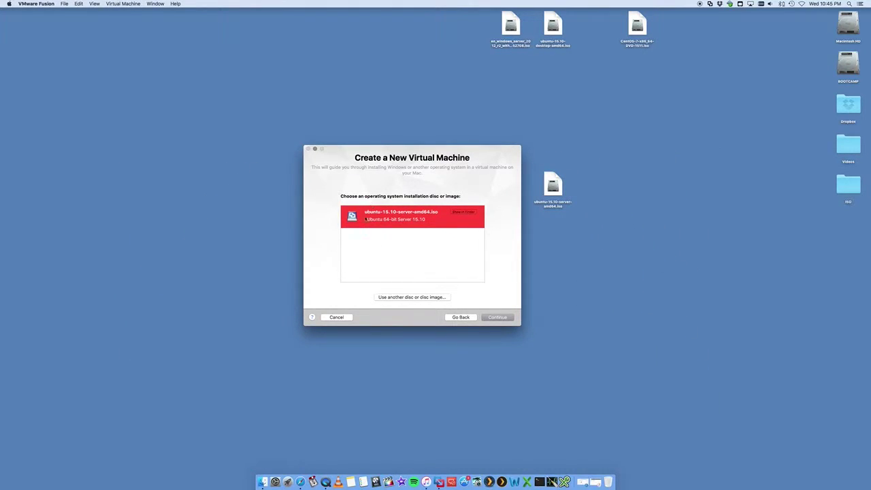
Step: Clear the prefilled Linux Easy Install fields and set the display name to Ubuntu
left_click(497, 318)
key("BackSpace")
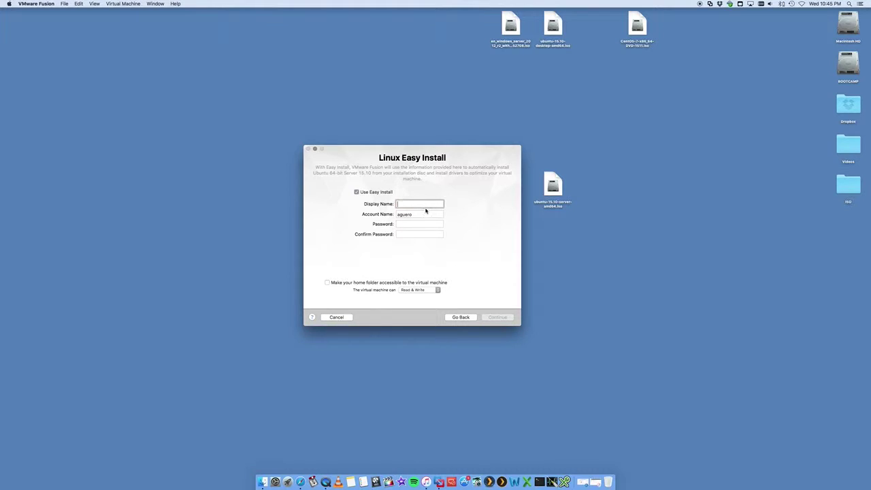
key("Tab")
key("BackSpace")
key("shift+Tab")
type("Ubuntu")
Step: Enter the account name, password and matching confirmation, then accept the Easy Install details
key("Tab")
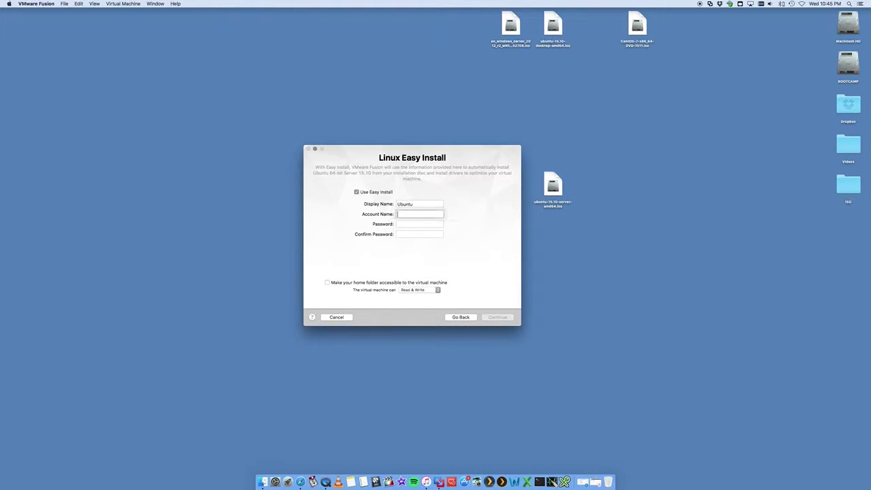
type("ubuntuuser")
key("Tab")
type("password")
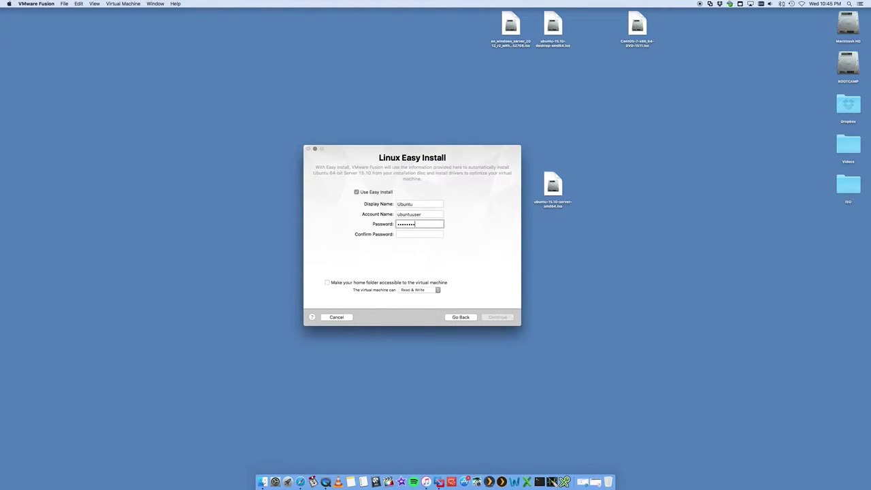
key("Tab")
type("password")
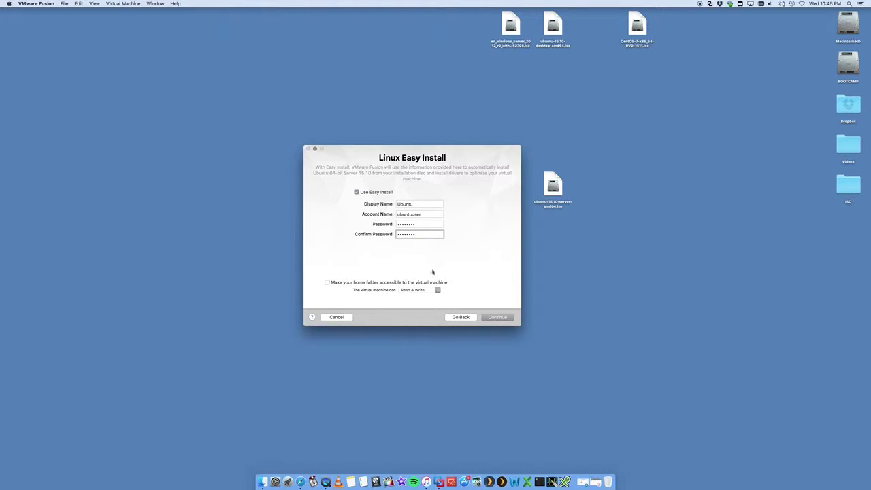
left_click(490, 317)
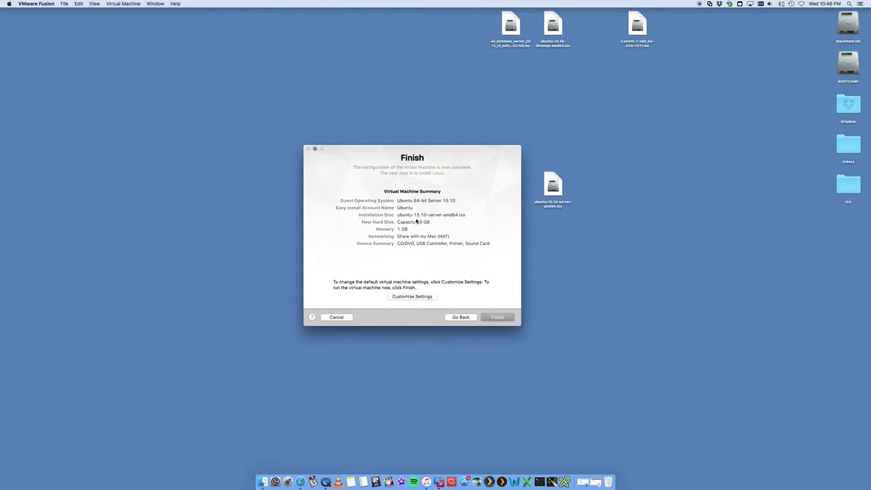
Step: Save the VM as 'Ubuntu 64-bit Server 15.10.vmwarevm' in Documents > Virtual Machines, keeping the default name
left_click(414, 296)
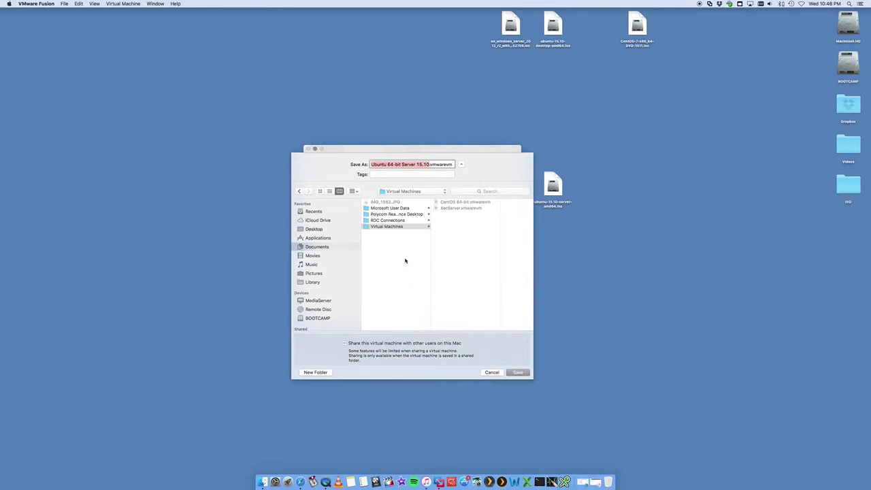
left_click(389, 229)
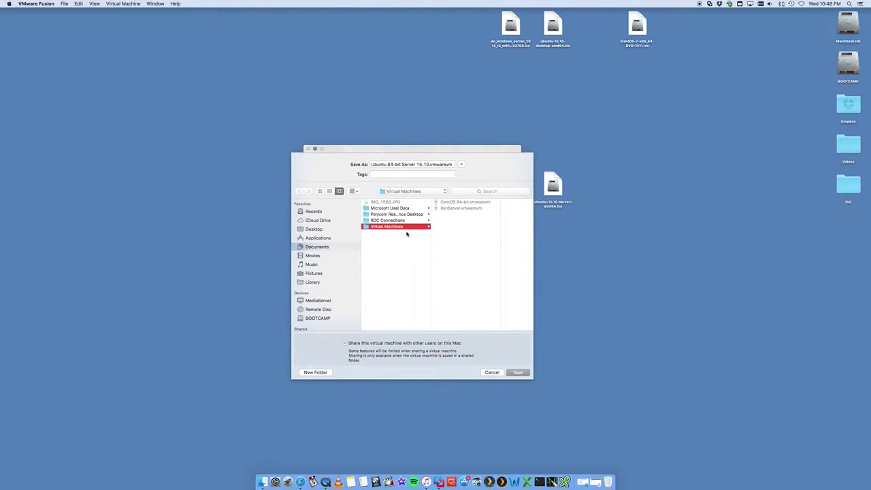
left_click(408, 249)
left_click(394, 228)
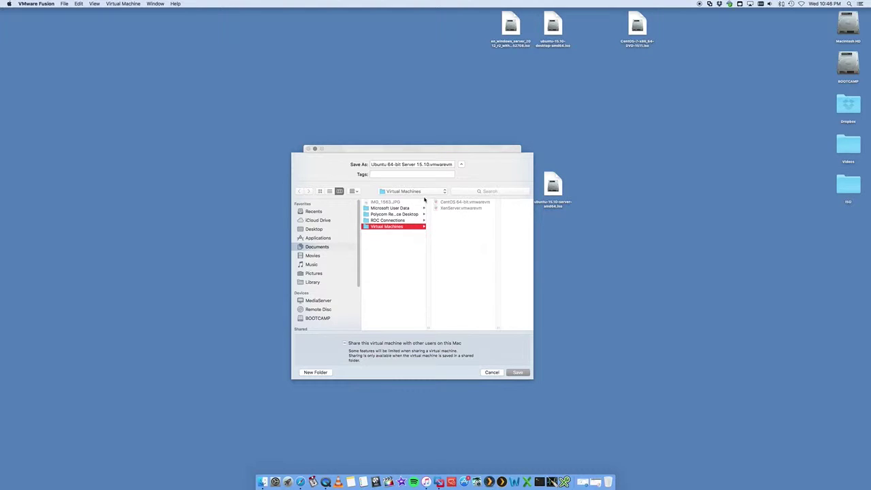
left_click_drag(372, 165, 447, 164)
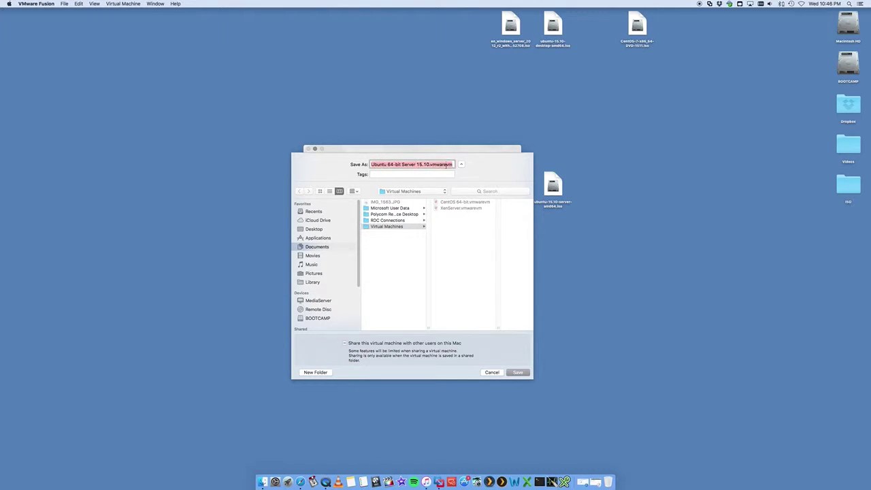
left_click(437, 166)
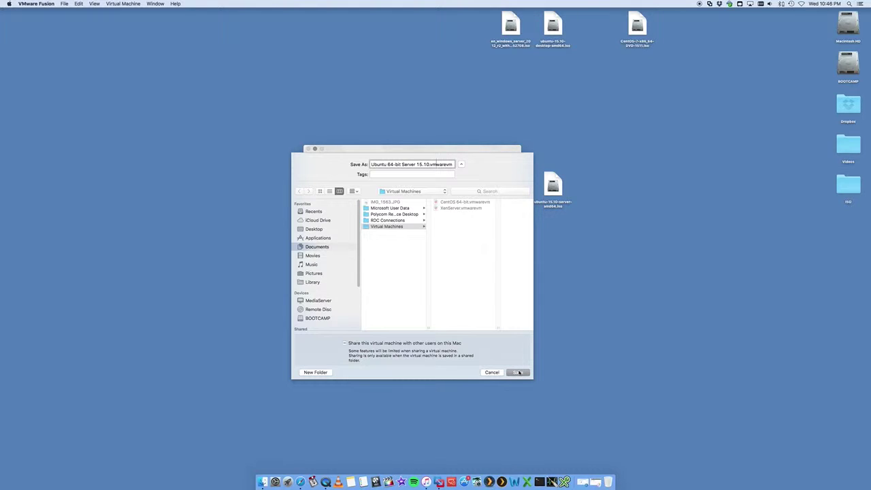
left_click(519, 372)
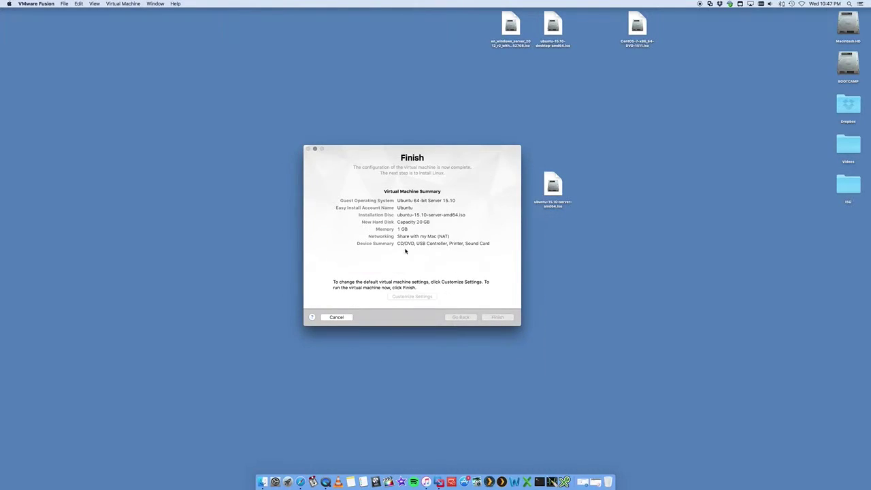
Step: Finish the VM and keep Processors & Memory at 1 processor core
left_click(504, 321)
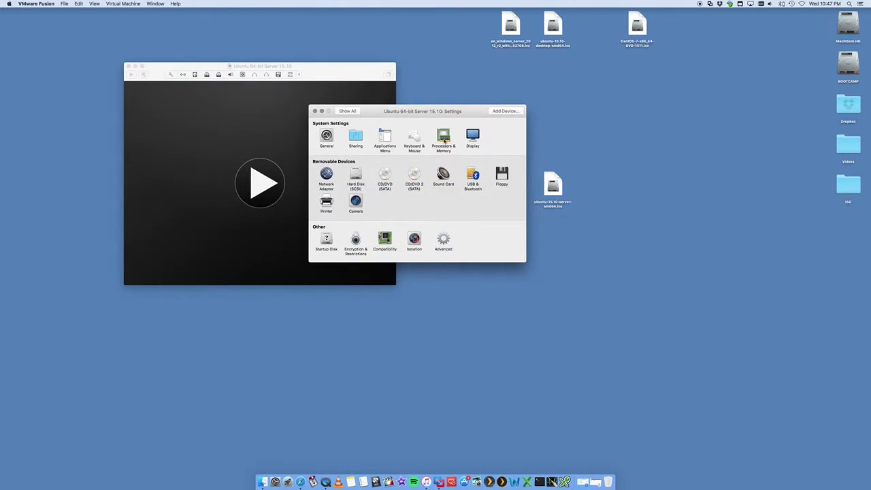
left_click(445, 141)
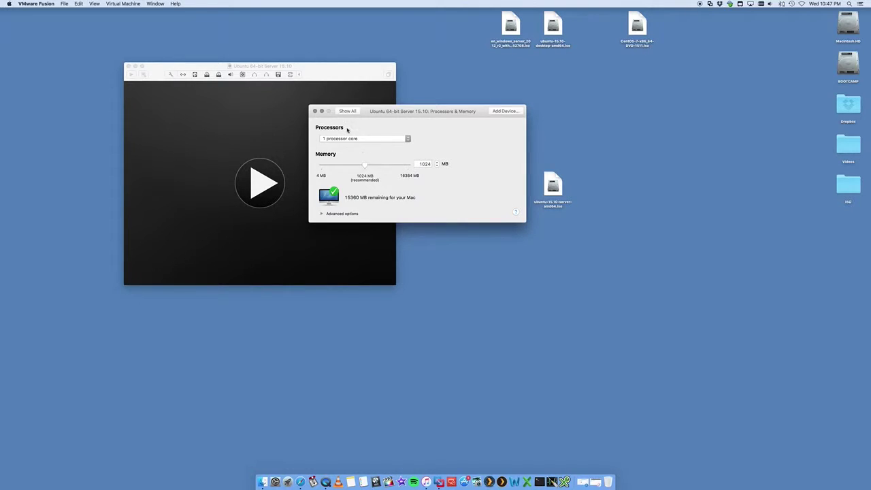
left_click(352, 140)
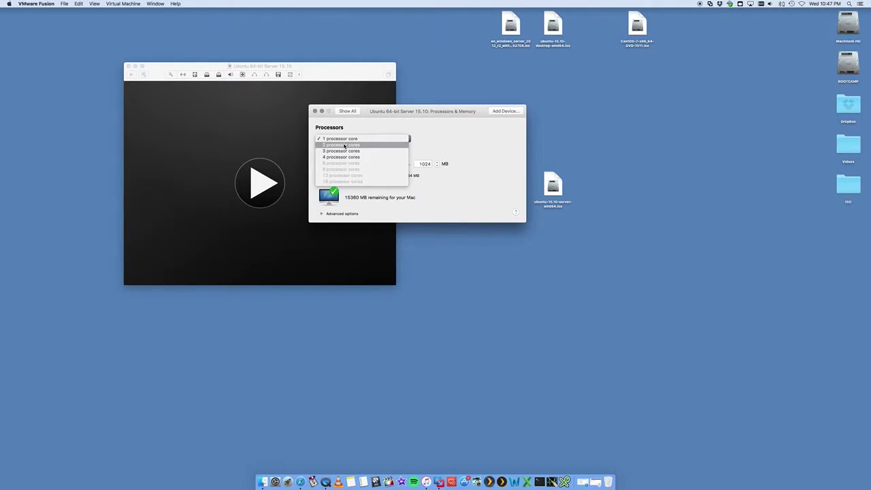
left_click(432, 146)
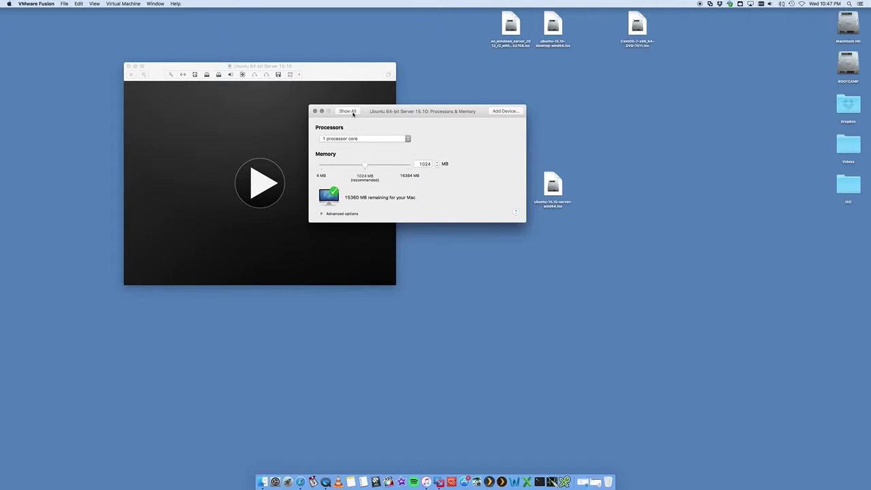
Step: Close the Settings window and move the VM window toward the screen centre
left_click(347, 111)
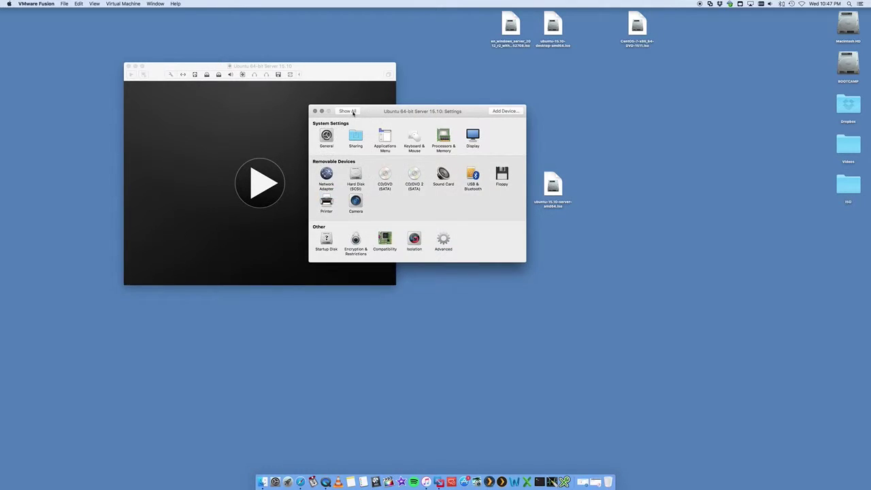
left_click(314, 111)
left_click_drag(317, 79, 424, 111)
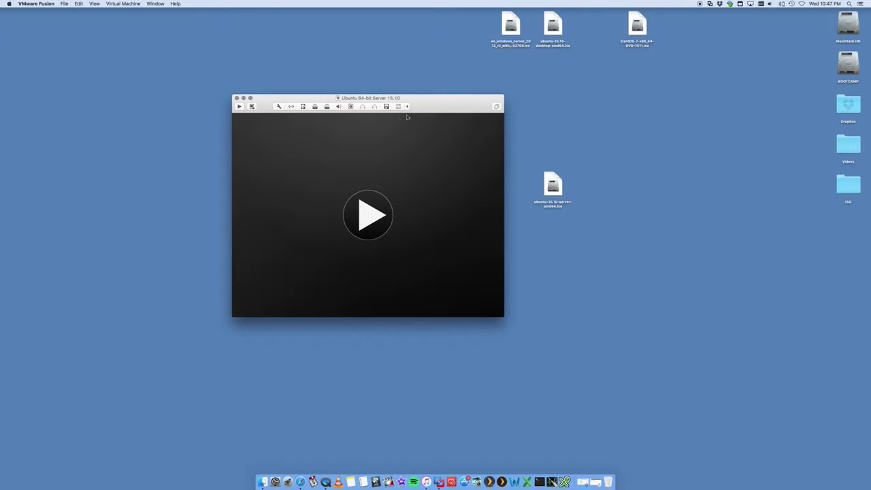
Step: Power on the Ubuntu VM and let it boot to the ubuntu login prompt
left_click(371, 215)
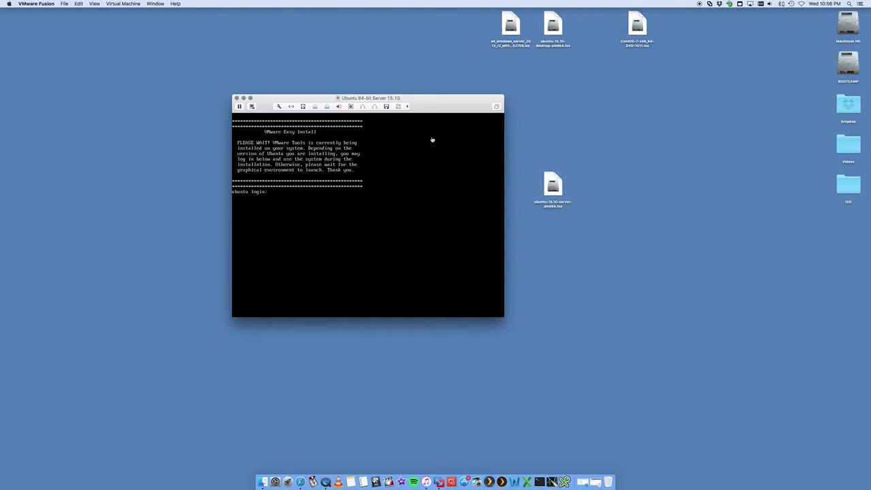
Step: Log in at the Ubuntu console with the Easy Install account
left_click(444, 140)
type("ubuntuuser")
key("Return")
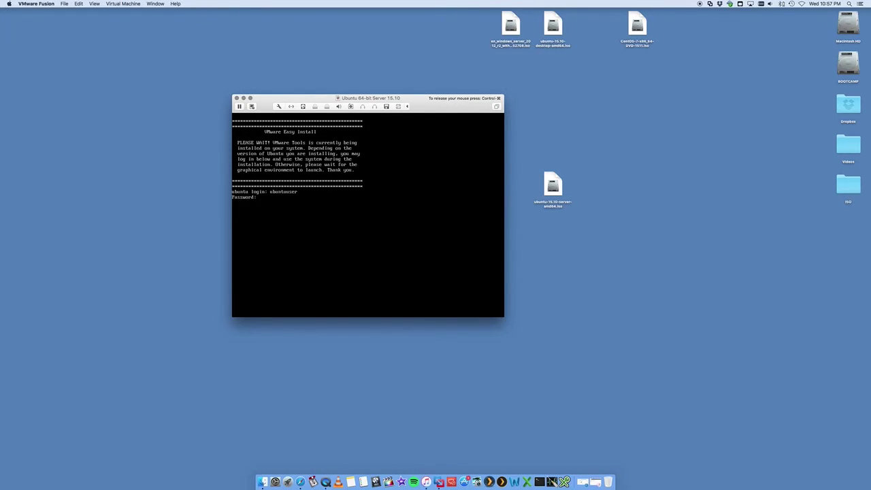
key("Return")
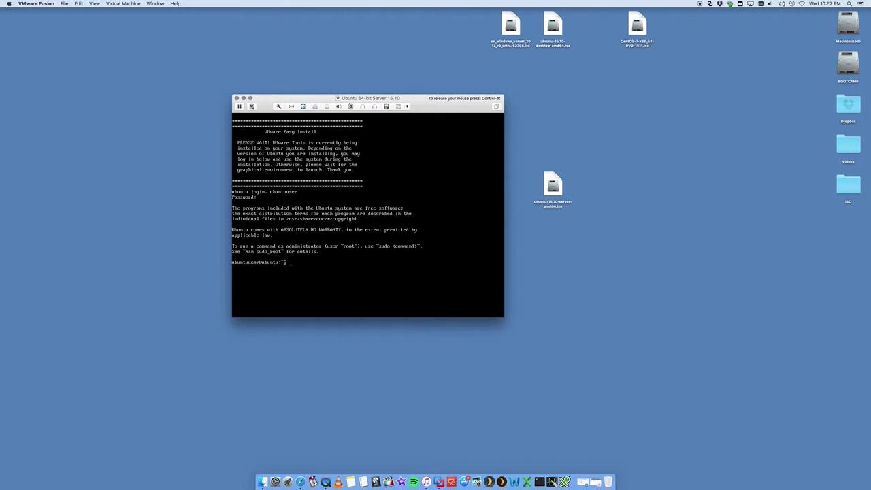
key("Return")
key("Return")
key("Return")
Step: Run ls in the home directory, cd .. twice to reach /, then ls the root
type("ls")
key("Return")
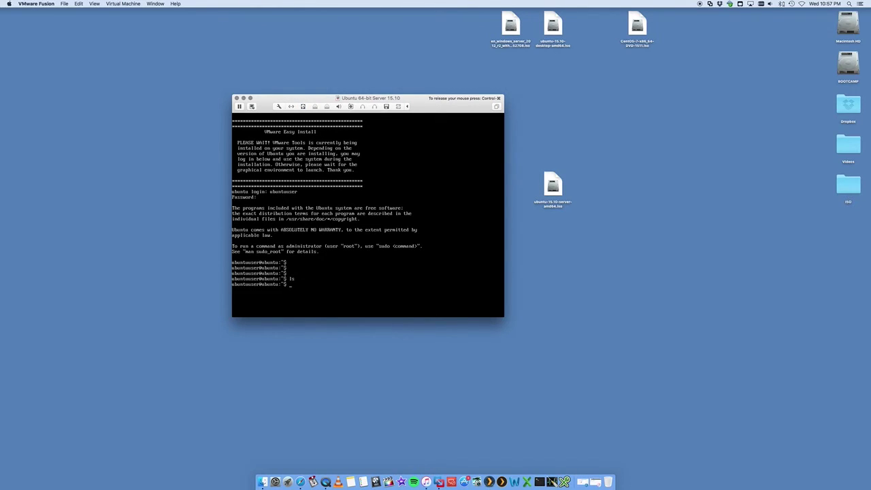
key("Return")
key("Return")
type("cd ..")
key("Return")
type("cd .")
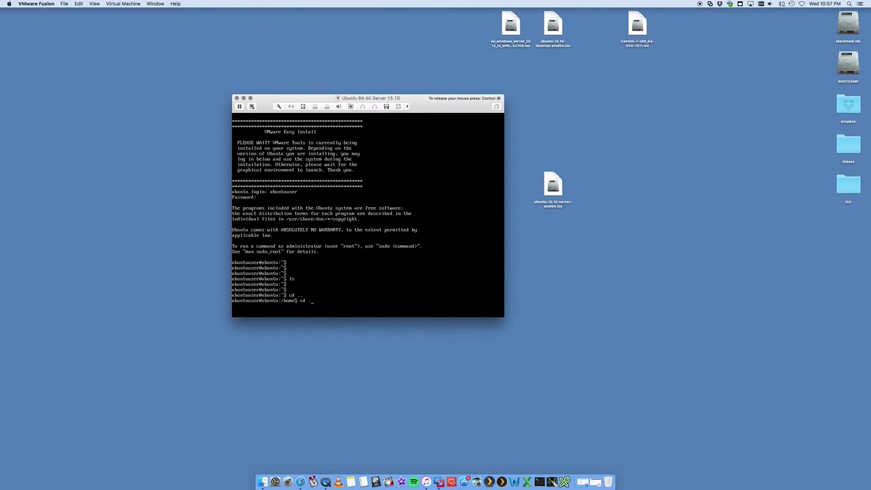
type(".")
key("Return")
type("ls")
key("Return")
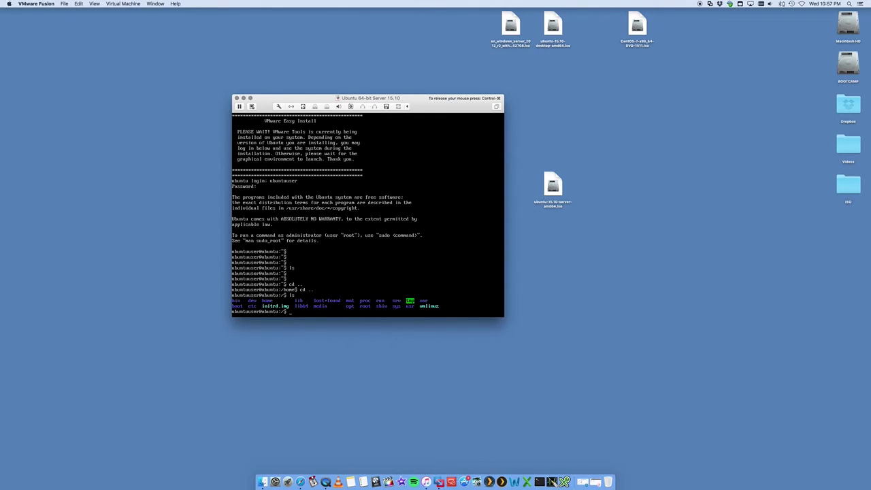